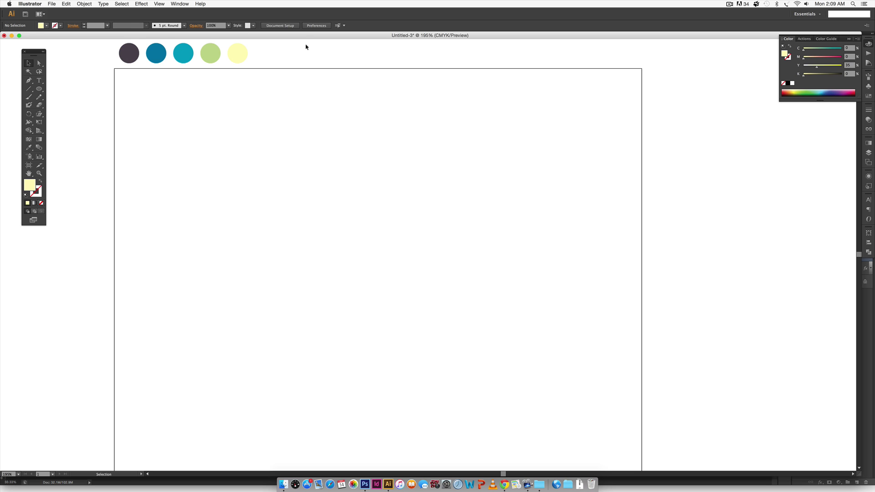
# - Check the colours of the dark purple, blue, teal, green and yellow circles
pyautogui.click(129, 54)
pyautogui.click(154, 57)
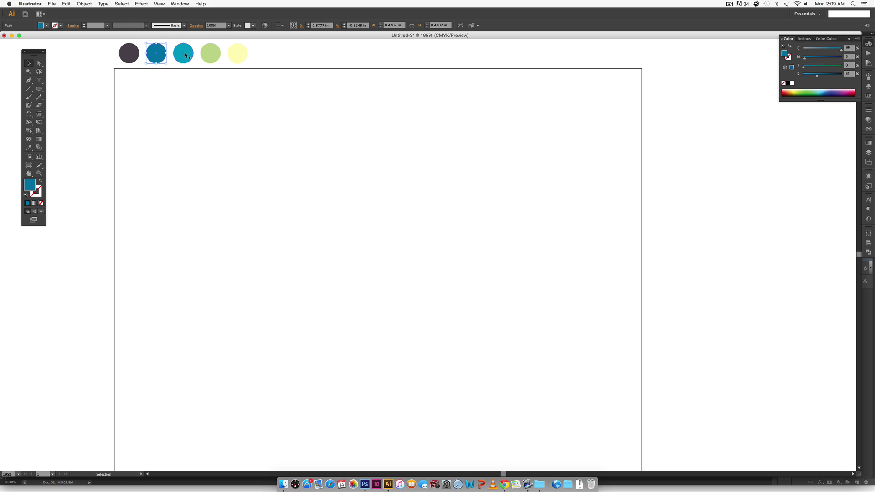
pyautogui.click(187, 56)
pyautogui.click(210, 54)
pyautogui.click(236, 56)
pyautogui.click(400, 176)
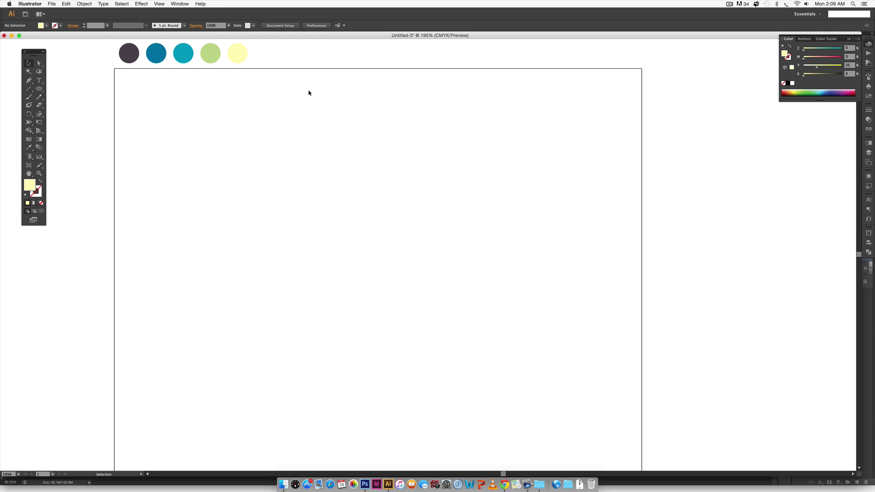
# - Draw an eight-pointed star near the top left in the dark purple eyedropped from the circle
pyautogui.moveTo(39, 89); pyautogui.dragTo(68, 122)
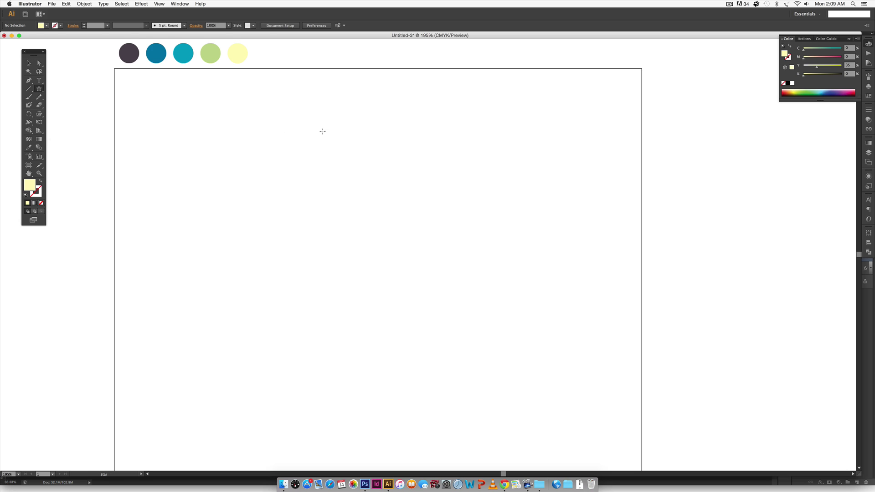
pyautogui.press('i')
pyautogui.click(129, 53)
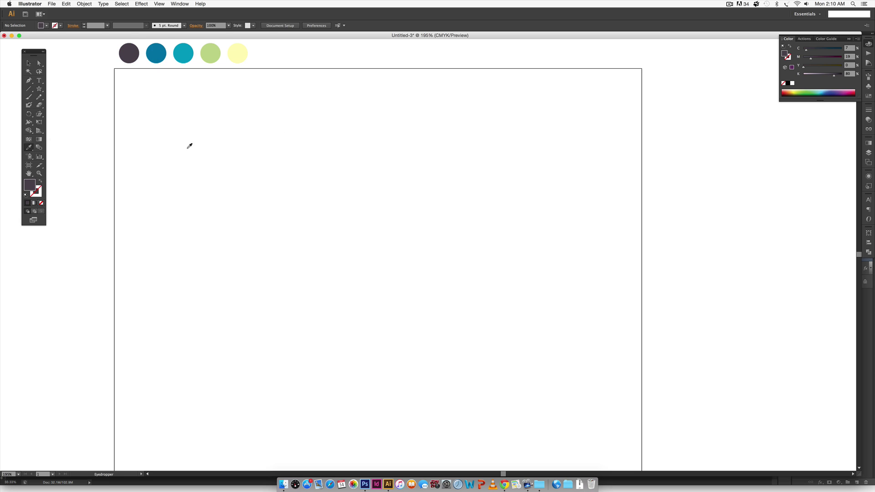
pyautogui.click(39, 89)
pyautogui.moveTo(164, 109); pyautogui.dragTo(181, 121)
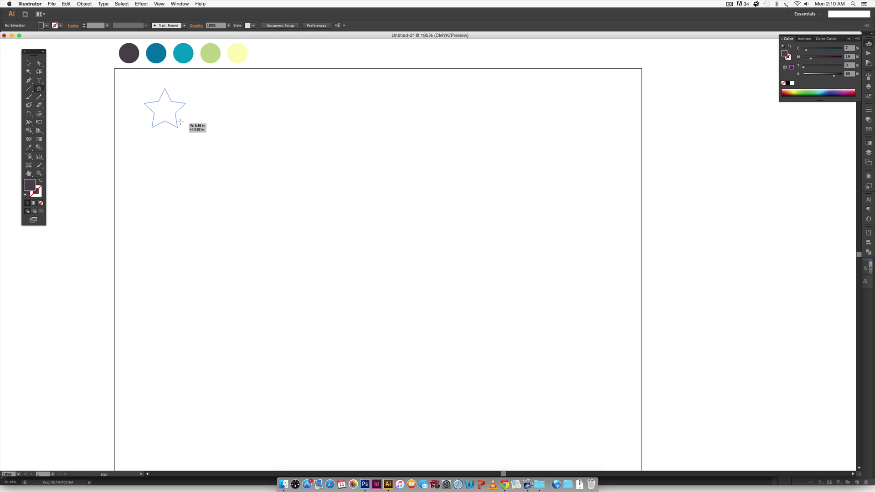
pyautogui.moveTo(180, 121); pyautogui.dragTo(165, 110)
pyautogui.press('Up')
pyautogui.press('Up')
pyautogui.press('Up')
pyautogui.press('Up')
pyautogui.press('Up')
pyautogui.press('Up')
pyautogui.press('Up')
pyautogui.press('Down')
pyautogui.press('Down')
pyautogui.press('Down')
pyautogui.press('Down')
pyautogui.press('Down')
pyautogui.press('Down')
pyautogui.press('Down')
pyautogui.press('Up')
pyautogui.press('Up')
pyautogui.press('Up')
# - Alt-drag a copy of the star far to the right
pyautogui.press('v')
pyautogui.click(282, 162)
pyautogui.click(165, 110)
pyautogui.moveTo(165, 110); pyautogui.dragTo(478, 109)
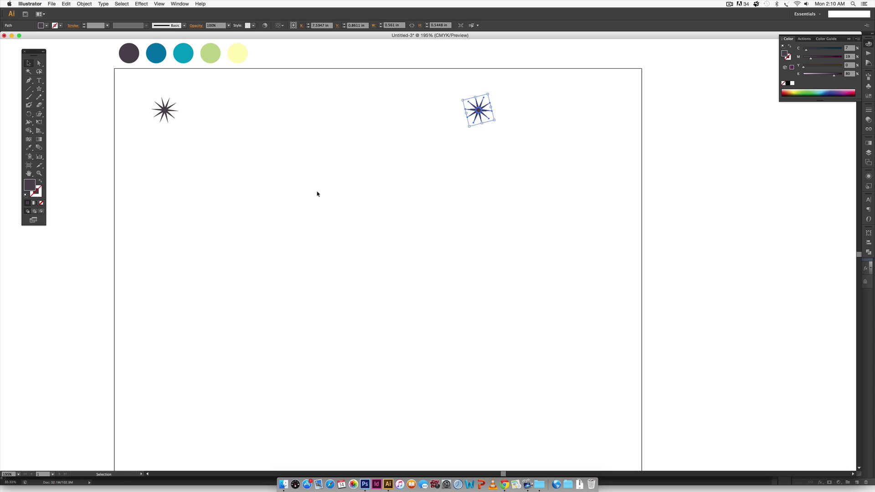
pyautogui.click(447, 190)
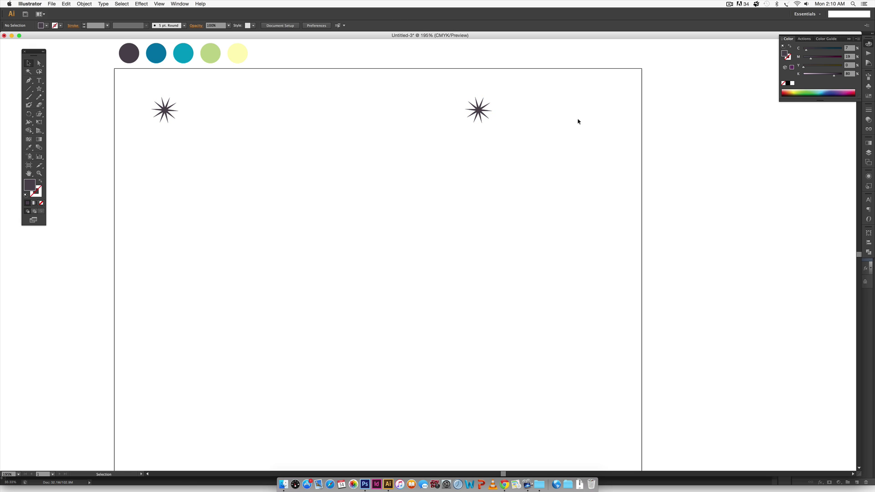
# - Set blend spacing to 12 Specified Steps and blend the two purple stars into a row
pyautogui.doubleClick(39, 147)
pyautogui.click(392, 148)
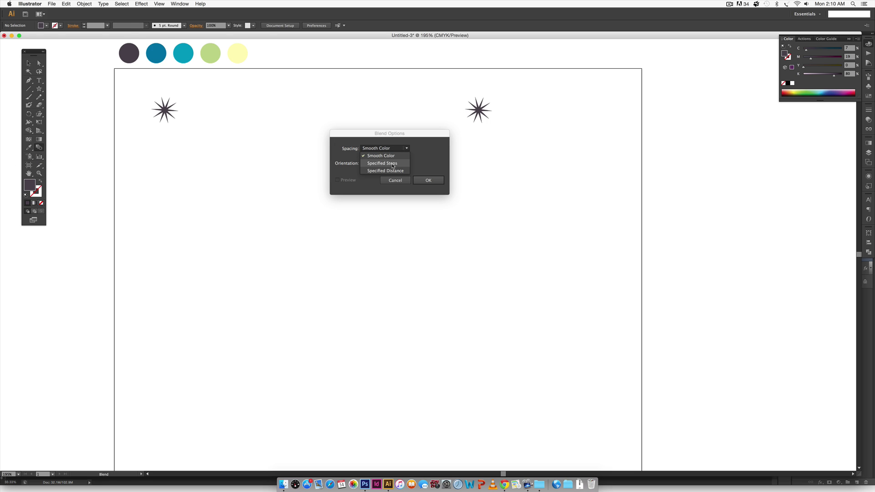
pyautogui.click(392, 164)
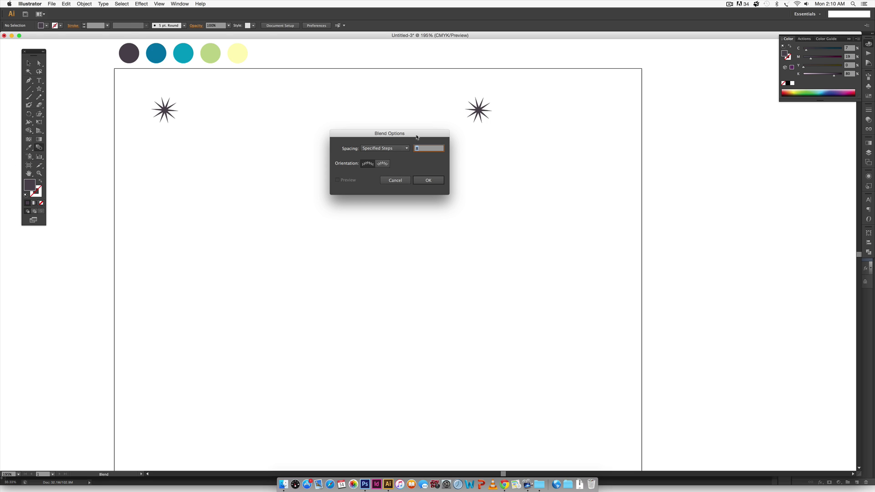
pyautogui.moveTo(415, 133); pyautogui.dragTo(313, 191)
pyautogui.write('12')
pyautogui.press('Return')
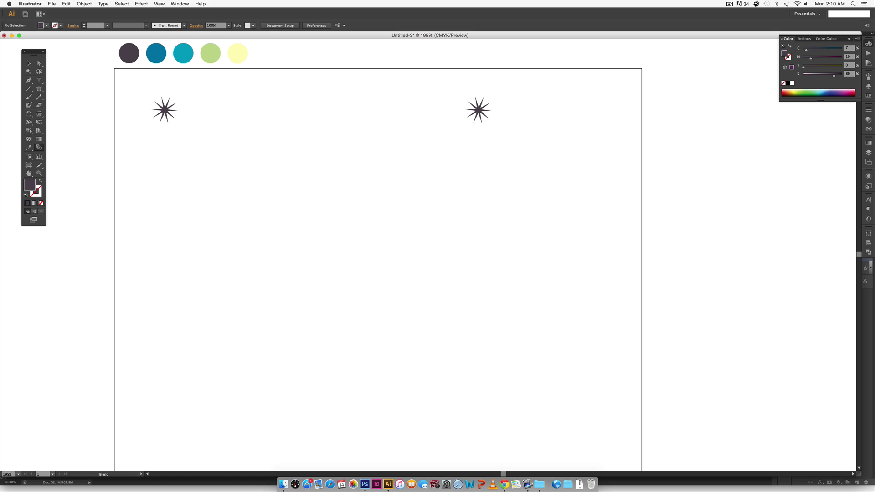
pyautogui.click(479, 111)
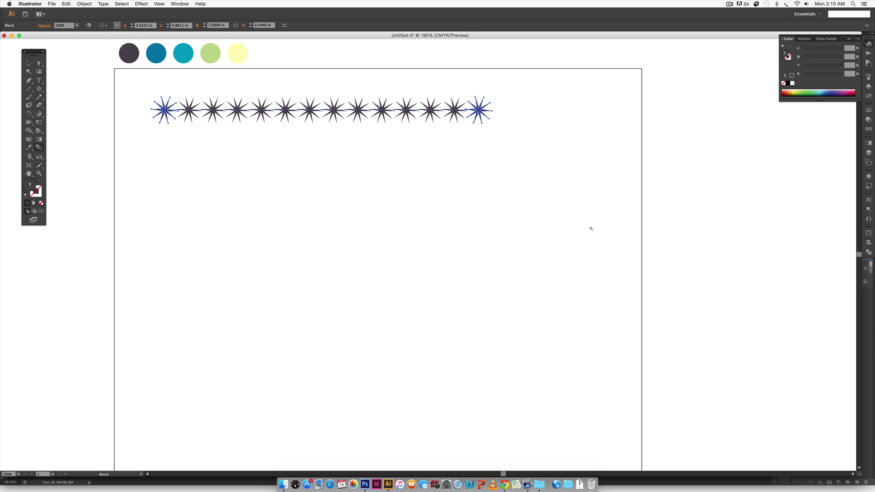
pyautogui.press('v')
pyautogui.click(575, 263)
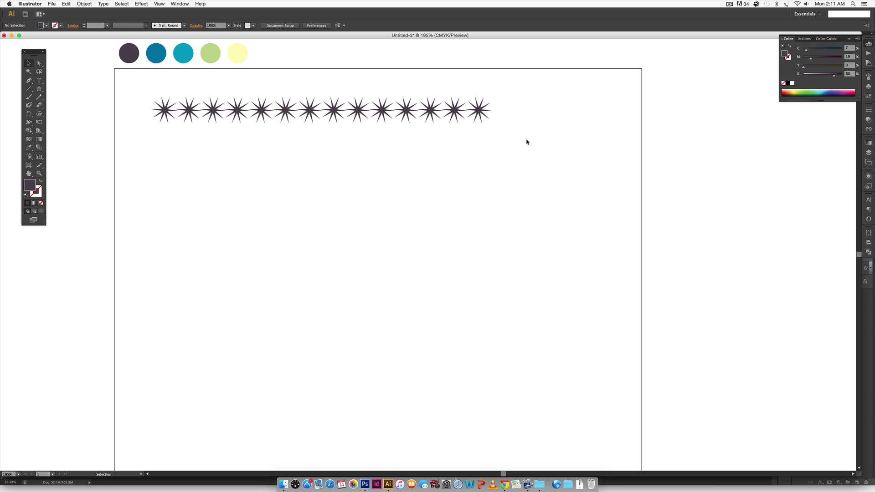
# - Draw a wavy zigzag pen path below the stars and swap its fill to a stroke
pyautogui.click(28, 80)
pyautogui.moveTo(164, 182); pyautogui.dragTo(197, 183)
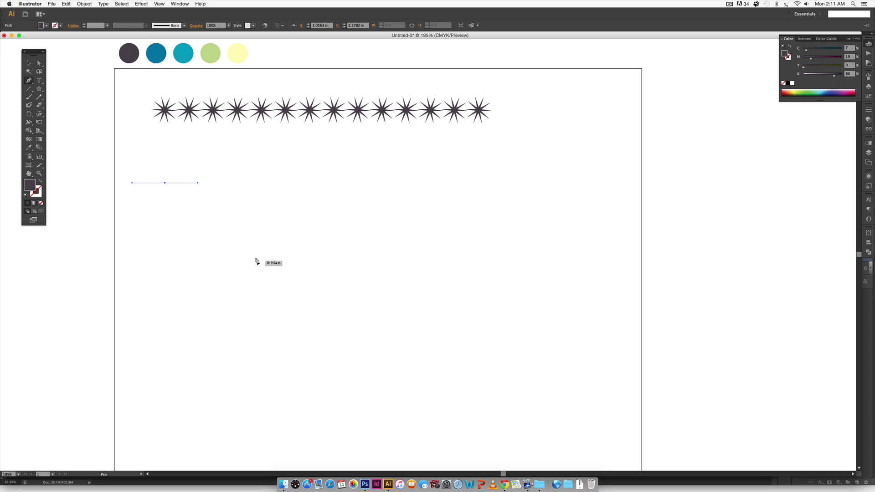
pyautogui.moveTo(250, 268); pyautogui.dragTo(293, 268)
pyautogui.moveTo(330, 188); pyautogui.dragTo(372, 187)
pyautogui.moveTo(432, 290); pyautogui.dragTo(487, 302)
pyautogui.click(489, 194)
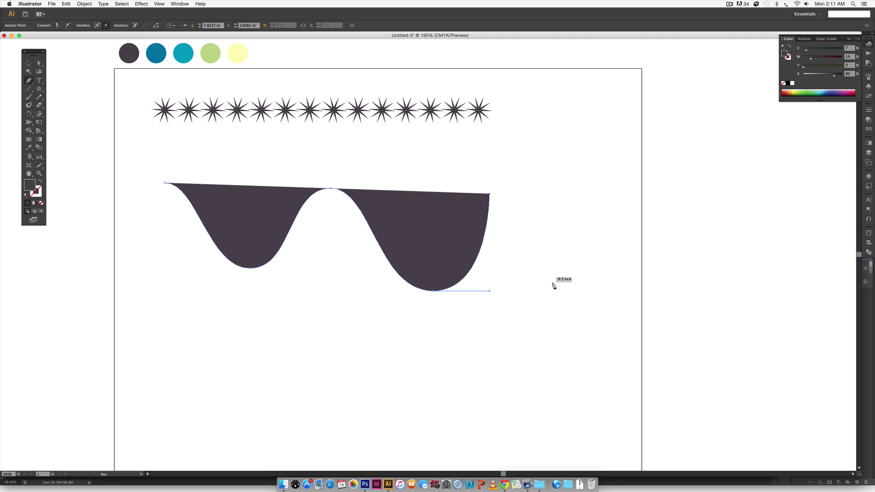
pyautogui.click(560, 290)
pyautogui.click(609, 167)
pyautogui.press('v')
pyautogui.click(40, 180)
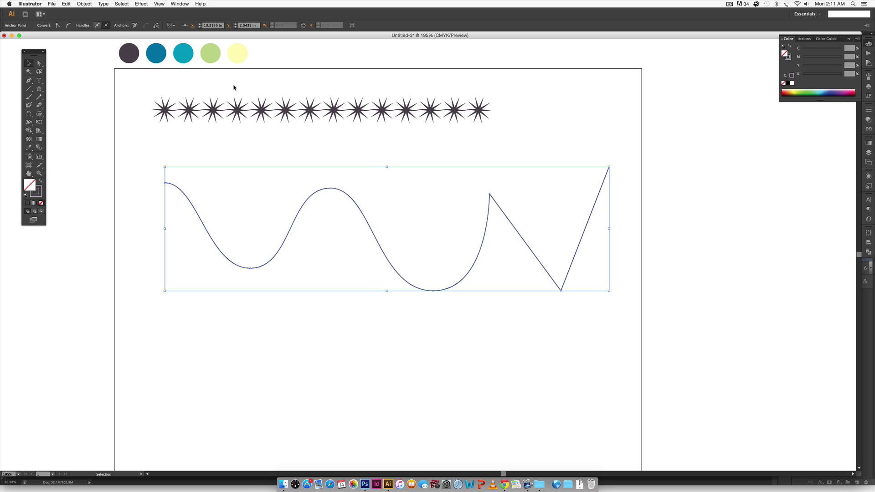
# - Select the star blend and wave, then apply Object > Blend > Replace Spine
pyautogui.moveTo(283, 81); pyautogui.dragTo(394, 302)
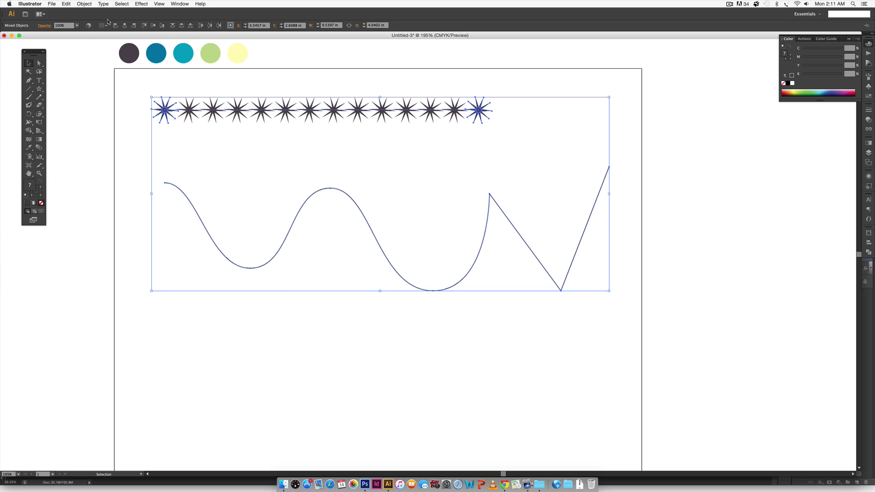
pyautogui.click(86, 3)
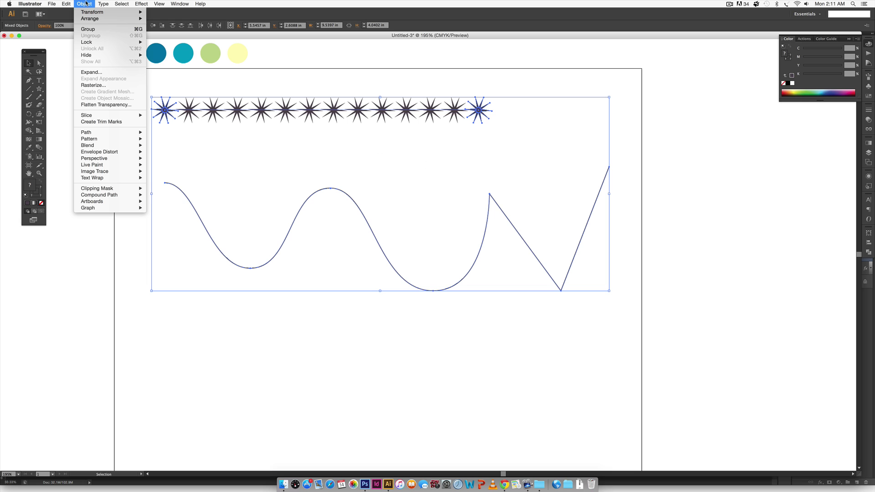
pyautogui.moveTo(118, 145)
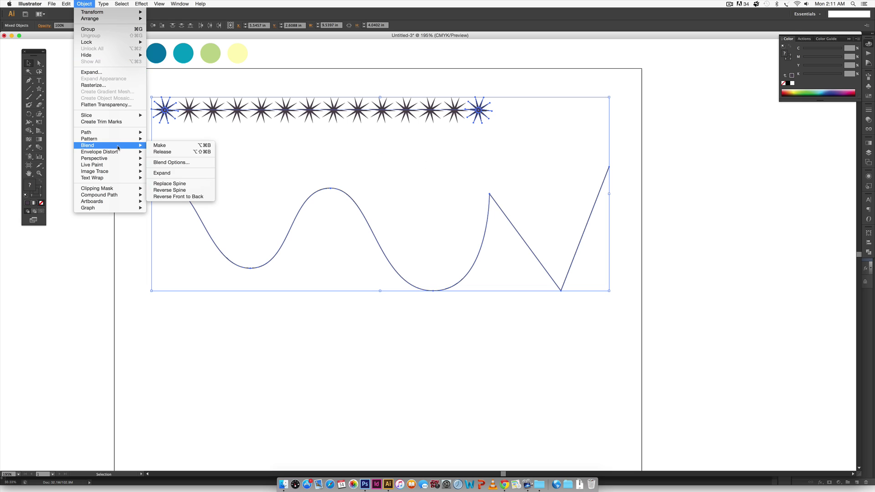
pyautogui.click(183, 184)
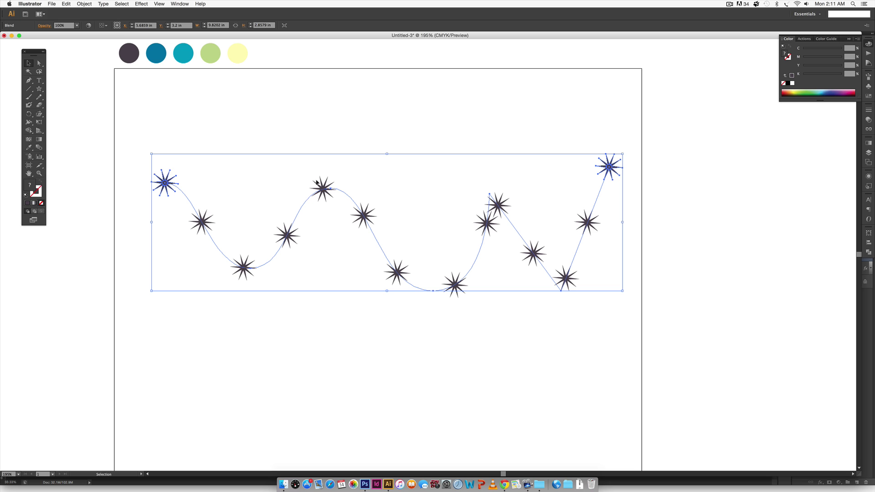
pyautogui.click(656, 234)
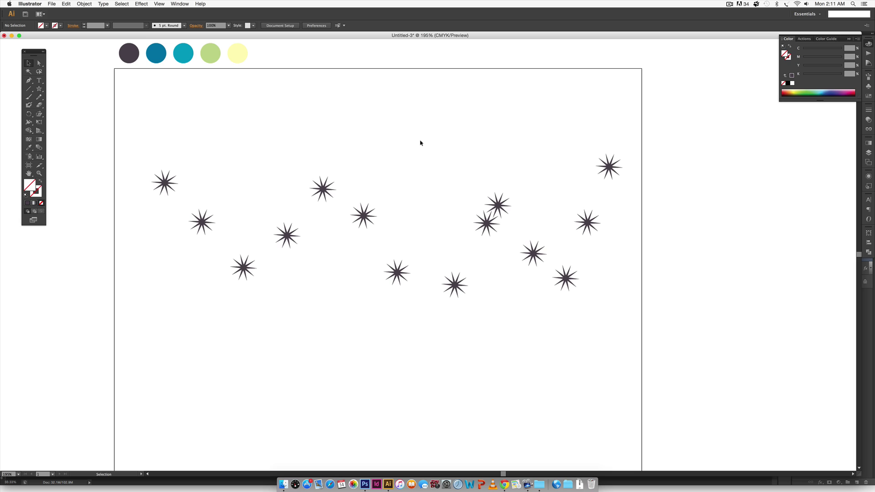
# - Draw a seven-sided polygon at the top left and fill it with the blue circle's colour
pyautogui.moveTo(39, 88); pyautogui.dragTo(62, 113)
pyautogui.moveTo(142, 92)
pyautogui.mouseDown()
pyautogui.moveTo(213, 112)
pyautogui.moveTo(120, 73)
pyautogui.moveTo(169, 90)
pyautogui.moveTo(152, 81)
pyautogui.mouseUp()
pyautogui.press('Up')
pyautogui.press('Up')
pyautogui.press('Down')
pyautogui.press('Down')
pyautogui.press('Down')
pyautogui.press('i')
pyautogui.click(156, 54)
# - Alt-drag a copy of the heptagon to the far right
pyautogui.press('v')
pyautogui.click(285, 152)
pyautogui.click(142, 92)
pyautogui.moveTo(142, 93); pyautogui.dragTo(599, 90)
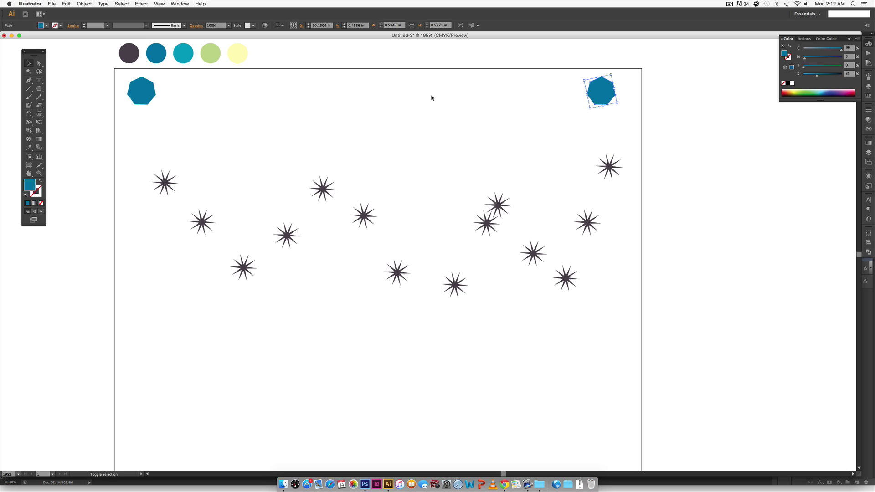
pyautogui.click(391, 106)
# - Blend the two heptagons using the 12-step blend setting
pyautogui.doubleClick(39, 147)
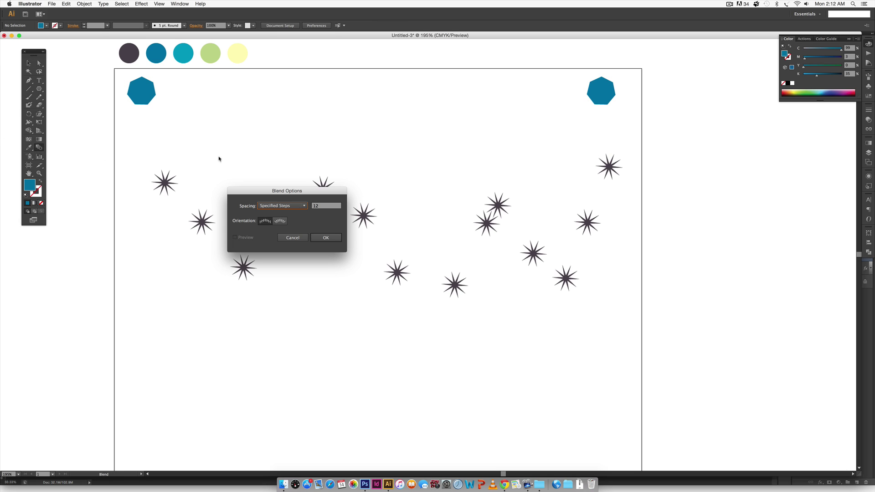
pyautogui.doubleClick(316, 207)
pyautogui.press('Return')
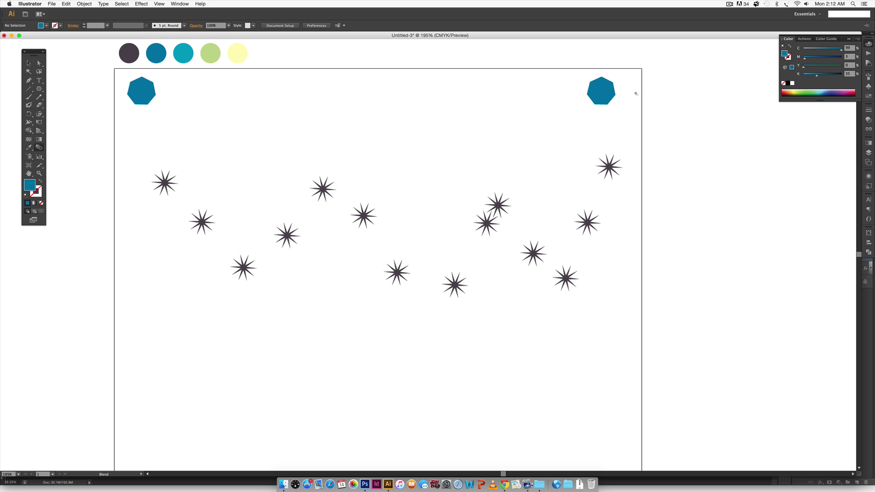
pyautogui.click(611, 94)
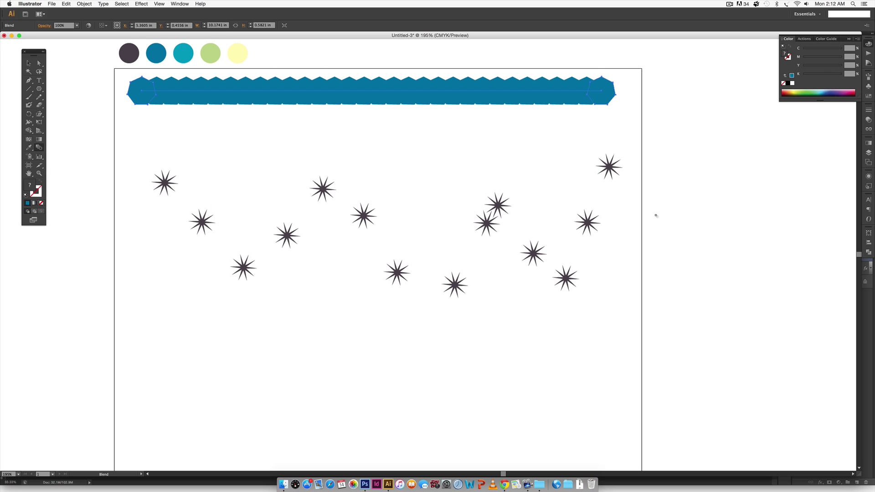
pyautogui.click(289, 276)
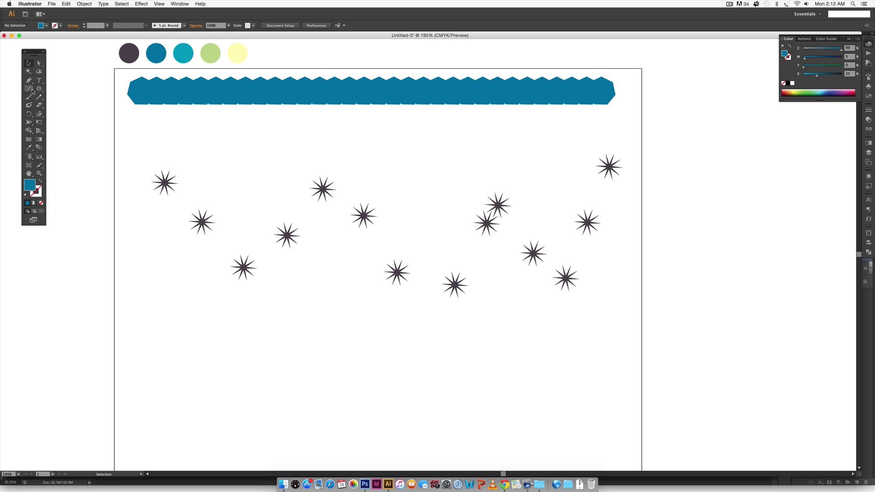
# - Draw a wavy pen path with peaks and troughs along the artboard's bottom
pyautogui.click(29, 80)
pyautogui.click(138, 386)
pyautogui.click(158, 347)
pyautogui.click(225, 445)
pyautogui.moveTo(289, 353); pyautogui.dragTo(336, 353)
pyautogui.click(348, 448)
pyautogui.click(391, 351)
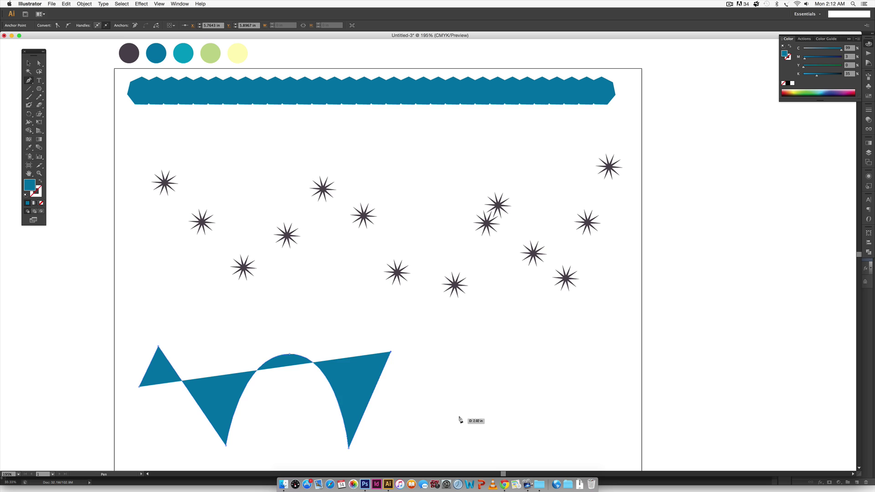
pyautogui.click(460, 418)
pyautogui.moveTo(579, 383); pyautogui.dragTo(589, 310)
pyautogui.press('v')
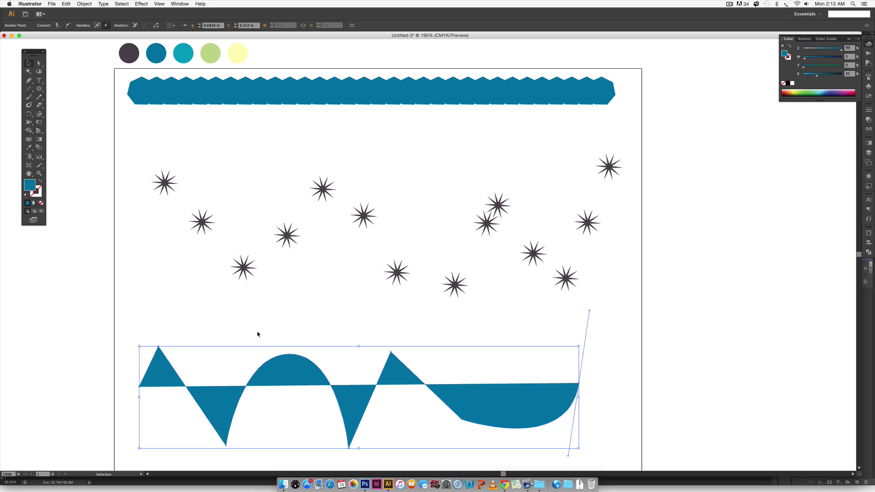
# - Select the wave with the heptagon band and apply Object > Blend > Replace Spine
pyautogui.keyDown('shift'); pyautogui.click(288, 89); pyautogui.keyUp('shift')
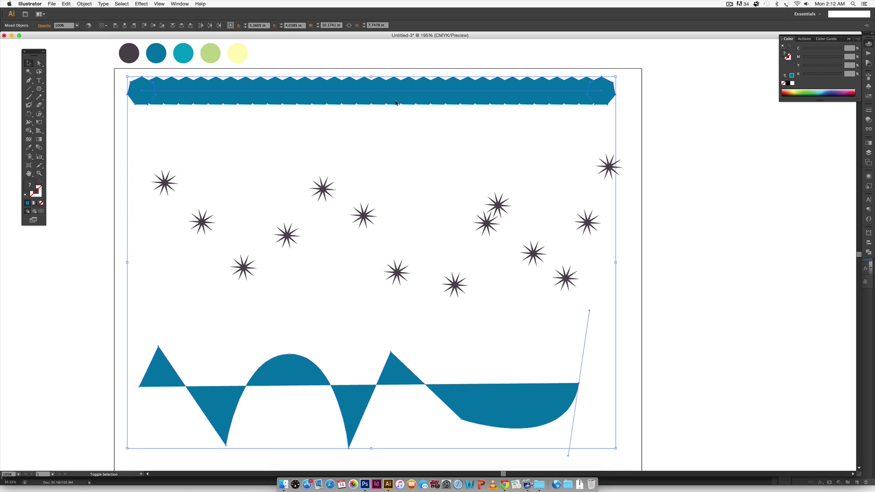
pyautogui.click(84, 4)
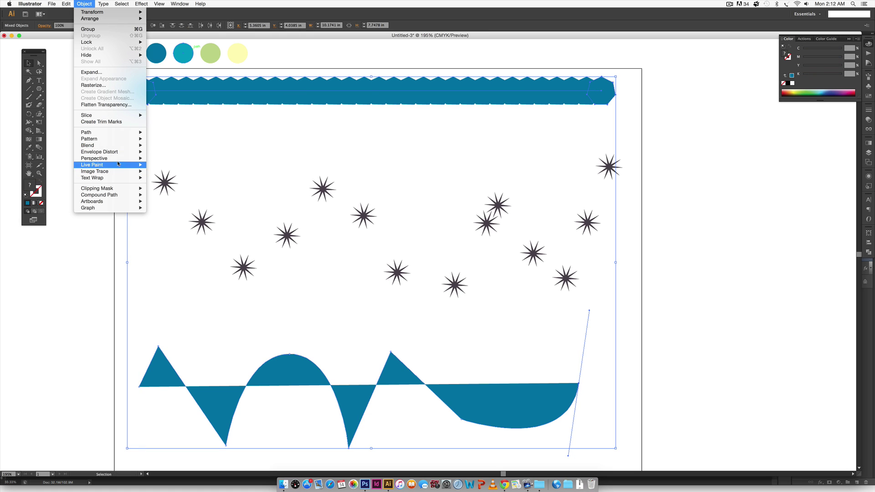
pyautogui.moveTo(121, 146)
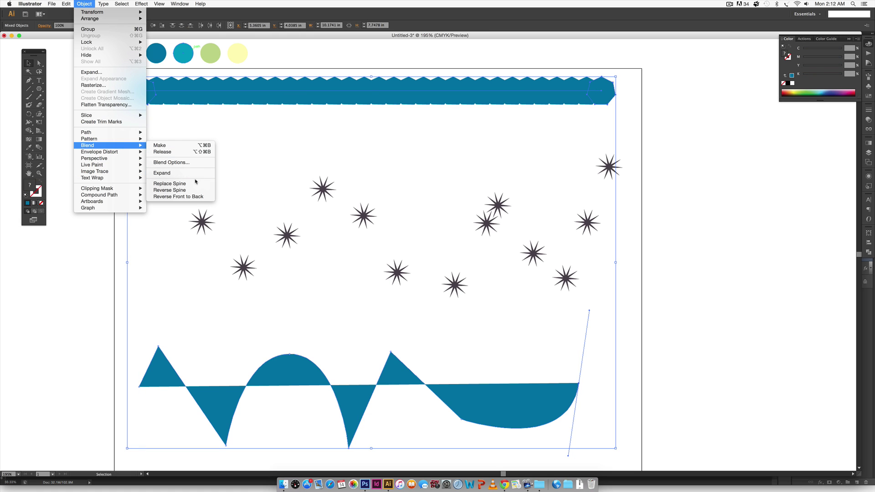
pyautogui.click(169, 183)
pyautogui.click(654, 343)
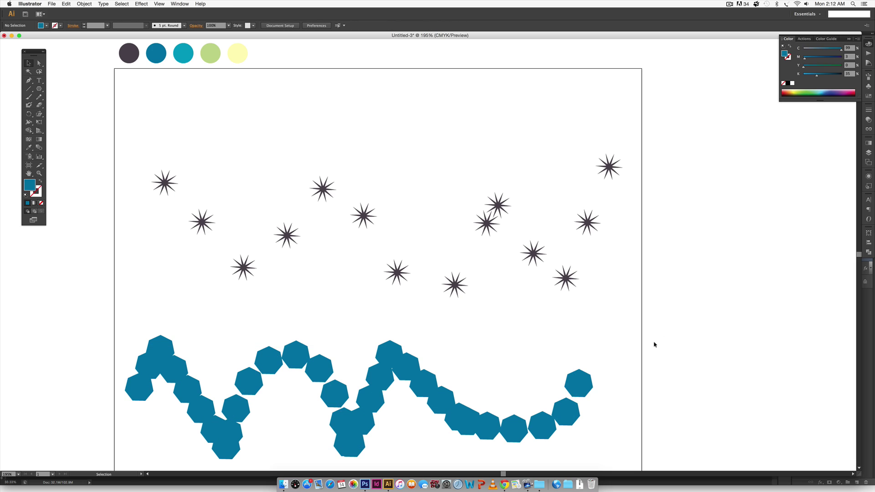
pyautogui.press('a')
pyautogui.click(578, 376)
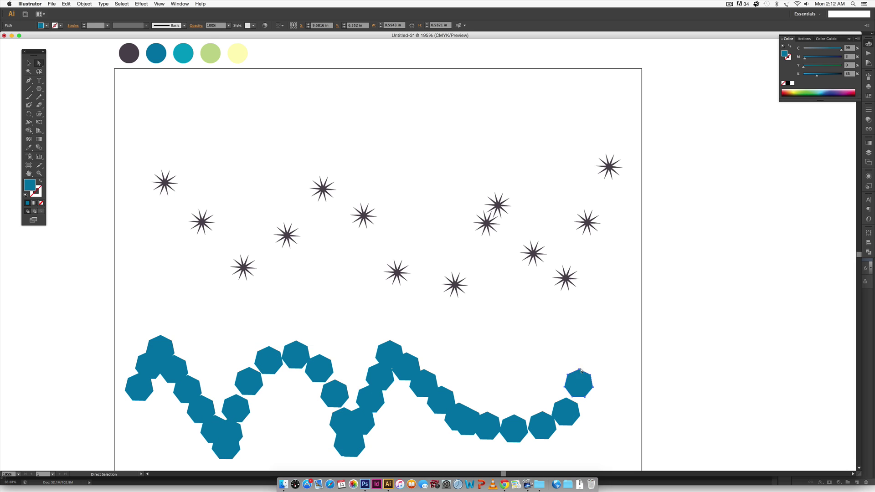
# - Undo the spine replacement so the band and wave are separate again
pyautogui.press('v')
pyautogui.hotkey('ctrl', 'z')
pyautogui.hotkey('ctrl', 'z')
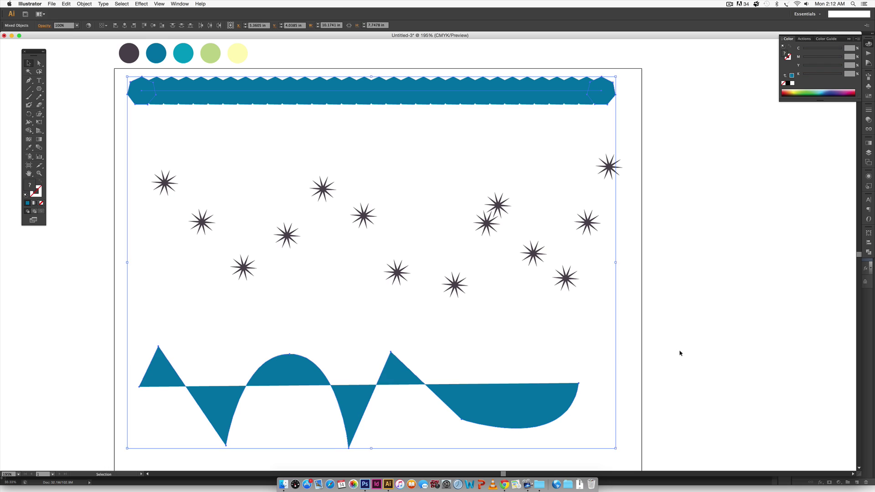
pyautogui.click(585, 384)
# - Drag the wave's anchor points outward past both artboard edges, raising the middle peak
pyautogui.press('a')
pyautogui.moveTo(578, 383); pyautogui.dragTo(751, 365)
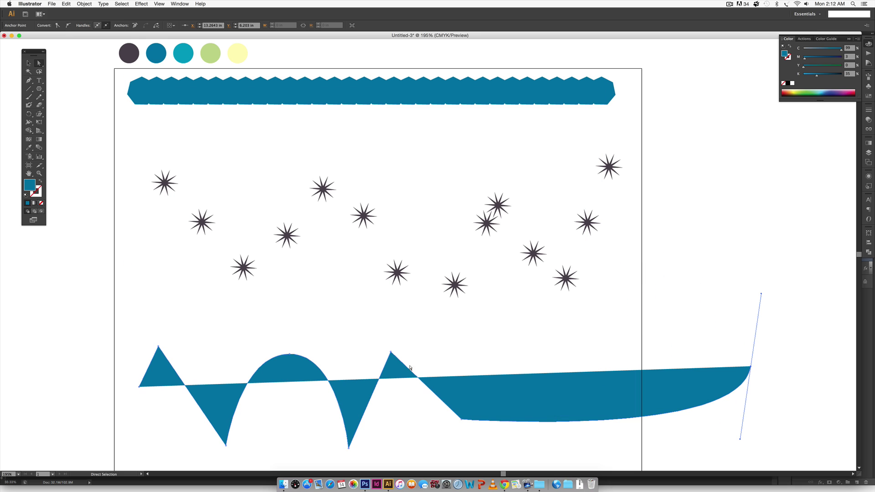
pyautogui.moveTo(454, 418); pyautogui.dragTo(612, 439)
pyautogui.moveTo(390, 351); pyautogui.dragTo(471, 334)
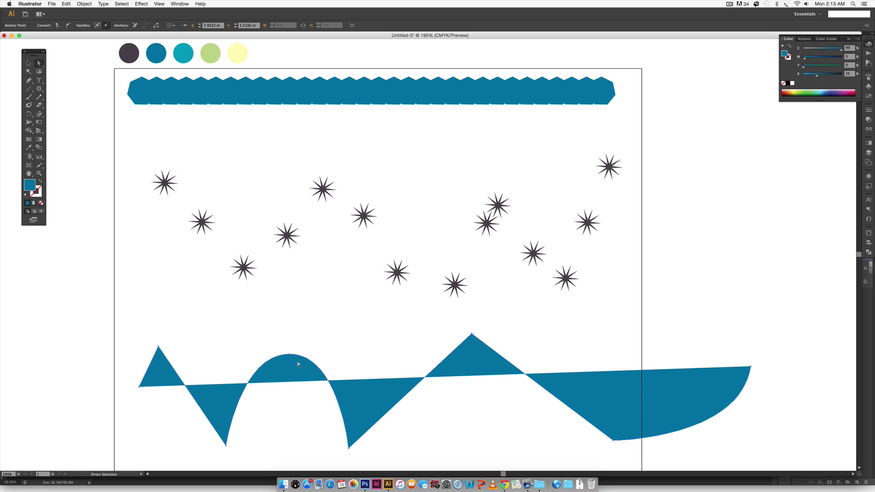
pyautogui.moveTo(287, 353); pyautogui.dragTo(271, 351)
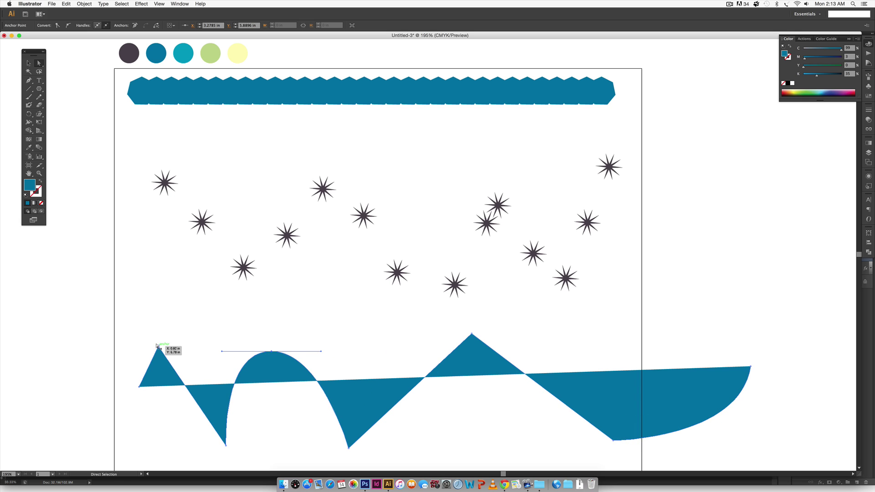
pyautogui.moveTo(157, 347); pyautogui.dragTo(146, 347)
pyautogui.moveTo(139, 388); pyautogui.dragTo(60, 388)
pyautogui.press('v')
pyautogui.moveTo(468, 431); pyautogui.dragTo(396, 355)
# - Replace the heptagon blend's spine with the widened wave and pan to view it
pyautogui.keyDown('shift'); pyautogui.click(294, 88); pyautogui.keyUp('shift')
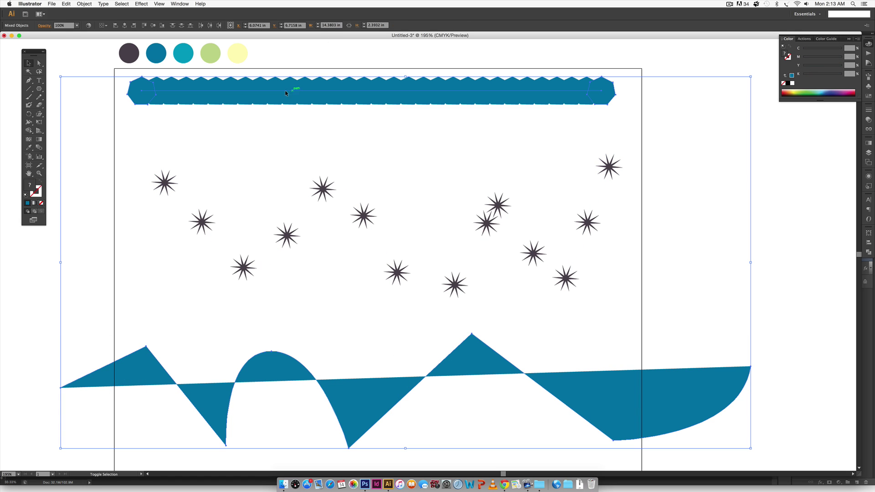
pyautogui.click(87, 3)
pyautogui.moveTo(112, 145)
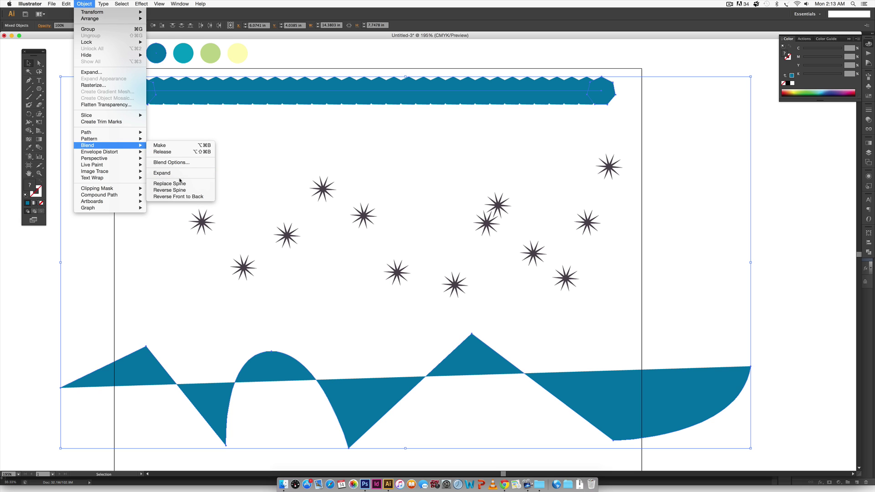
pyautogui.click(209, 184)
pyautogui.click(554, 318)
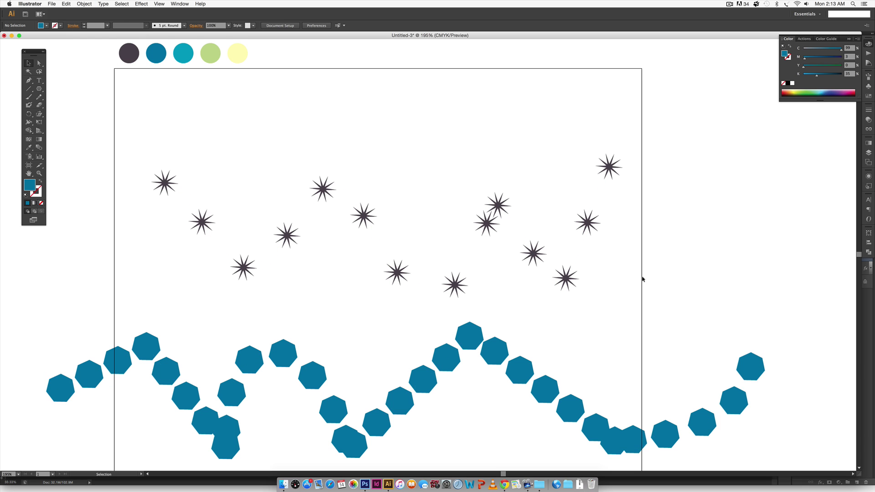
pyautogui.moveTo(472, 332); pyautogui.dragTo(486, 238)
pyautogui.moveTo(529, 272); pyautogui.dragTo(578, 331)
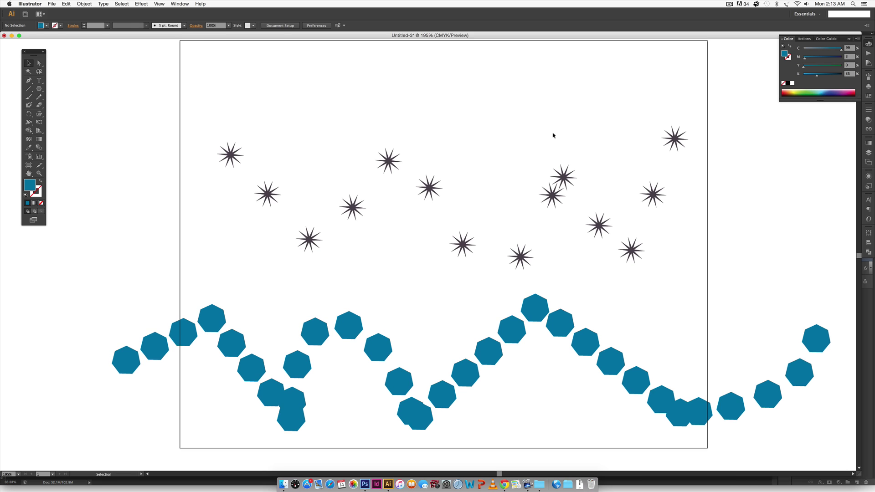
# - Move both the star and heptagon blends below the artboard, then select the star blend
pyautogui.scroll(5, 554, 135)
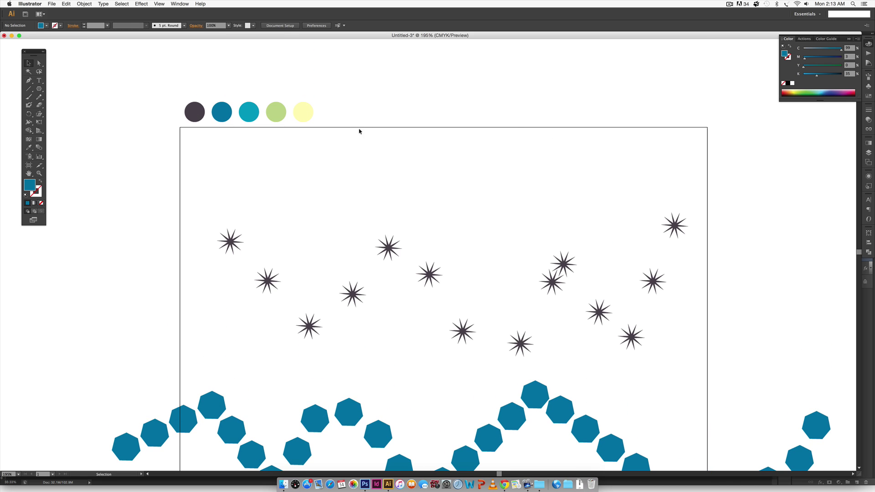
pyautogui.moveTo(271, 214); pyautogui.dragTo(435, 442)
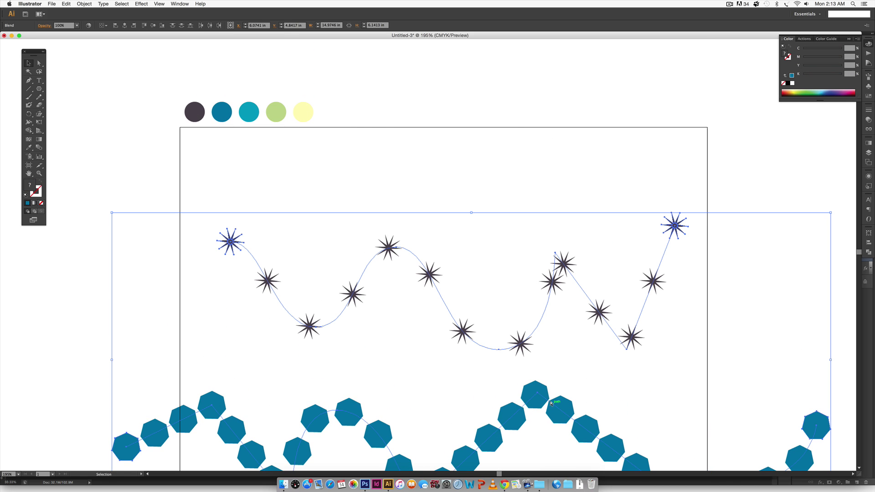
pyautogui.press('super+minus')
pyautogui.press('super+minus')
pyautogui.press('super+minus')
pyautogui.press('v')
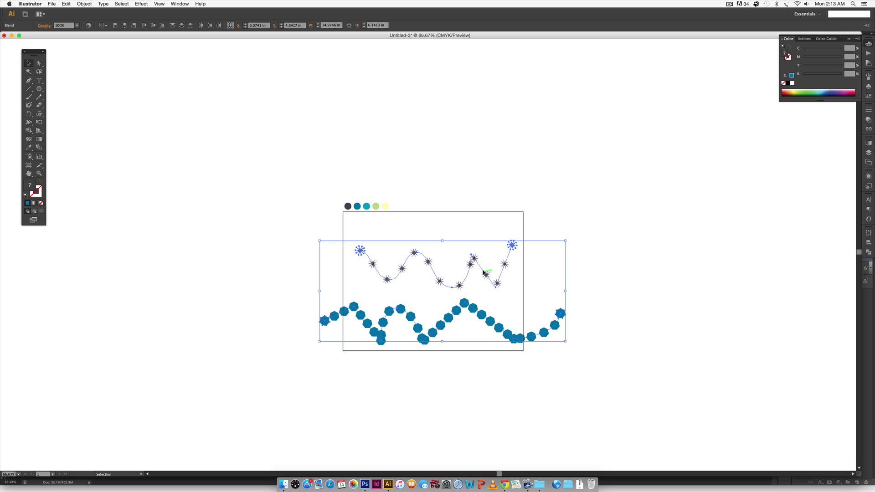
pyautogui.moveTo(484, 272); pyautogui.dragTo(490, 411)
pyautogui.click(583, 286)
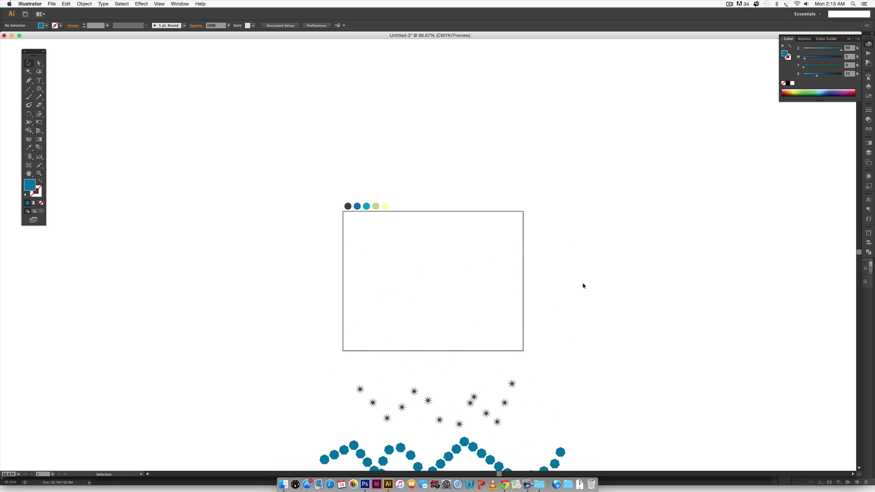
pyautogui.press('super+plus')
pyautogui.press('super+plus')
pyautogui.scroll(-5, 419, 140)
pyautogui.click(579, 330)
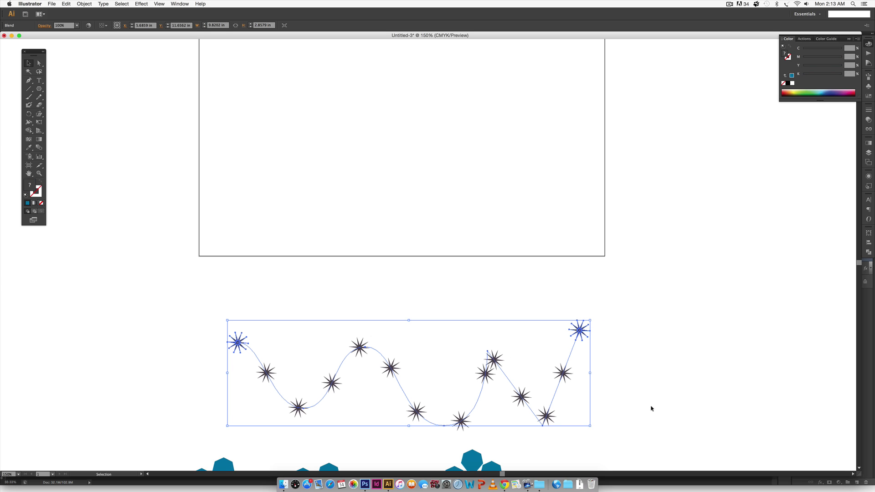
# - Expand the star blend into separate stars with Object > Expand
pyautogui.click(85, 4)
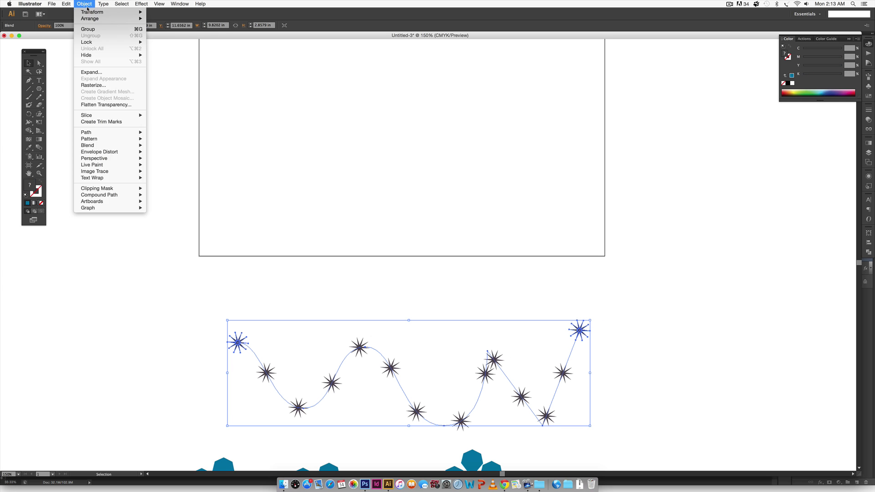
pyautogui.click(100, 69)
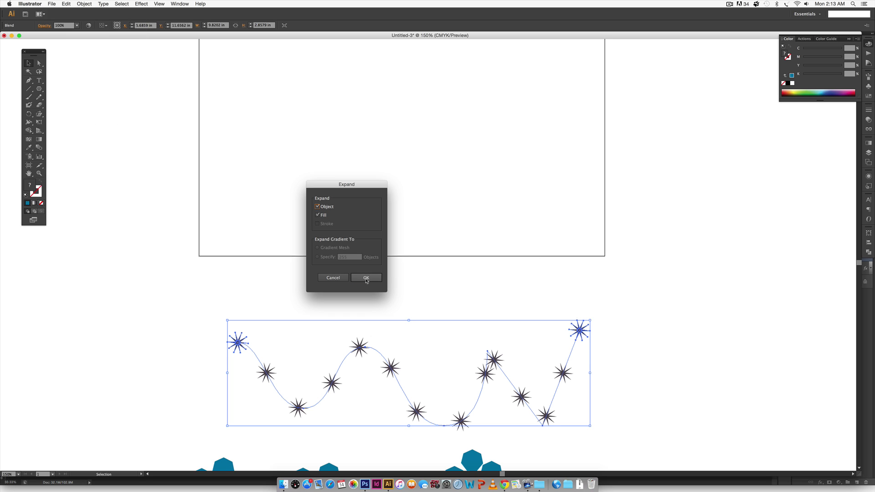
pyautogui.click(366, 278)
pyautogui.click(724, 368)
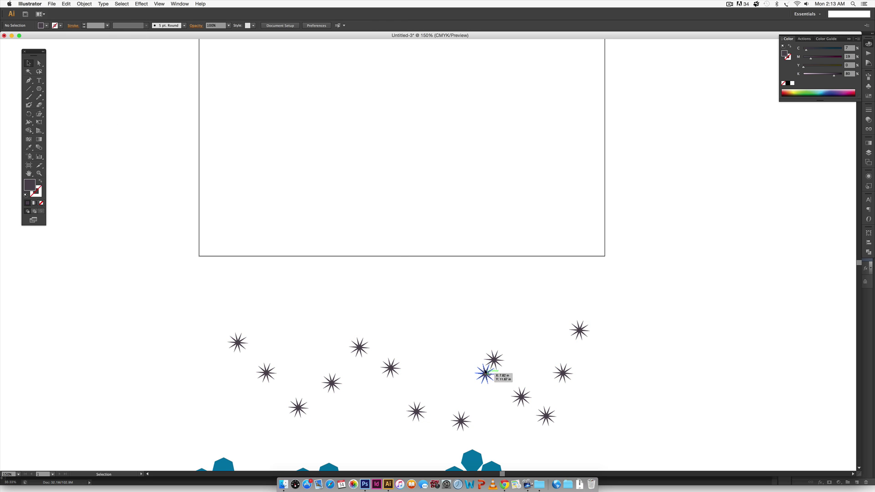
# - Drag several individual stars into slightly new, irregular positions
pyautogui.moveTo(485, 374)
pyautogui.mouseDown()
pyautogui.moveTo(481, 383)
pyautogui.moveTo(488, 371)
pyautogui.mouseUp()
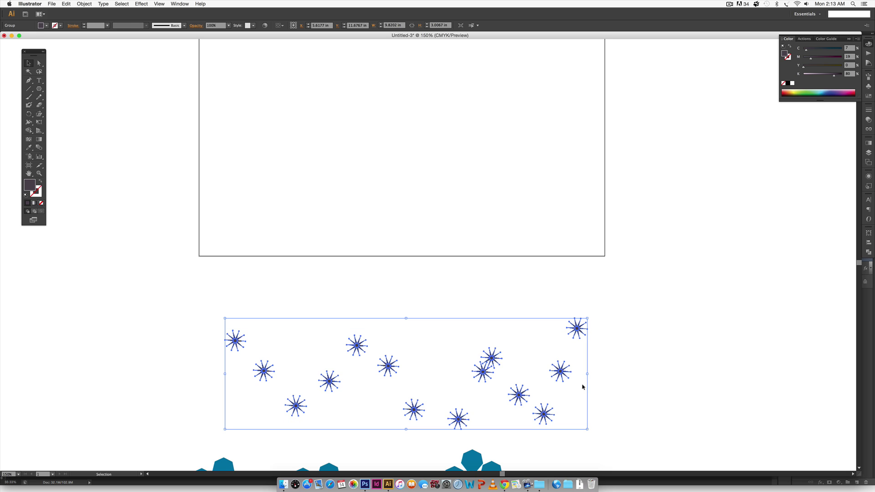
pyautogui.click(626, 381)
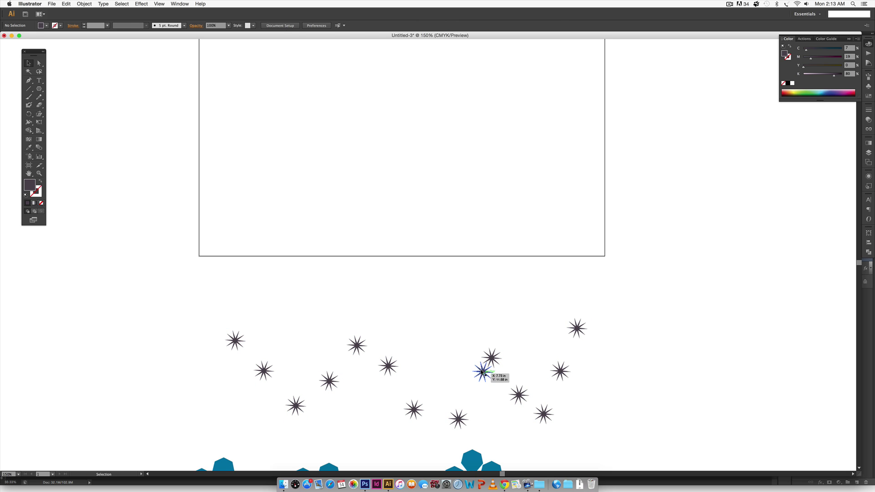
pyautogui.moveTo(481, 370); pyautogui.dragTo(475, 380)
pyautogui.moveTo(523, 394); pyautogui.dragTo(478, 389)
pyautogui.moveTo(390, 364); pyautogui.dragTo(391, 373)
pyautogui.moveTo(330, 377); pyautogui.dragTo(333, 375)
pyautogui.moveTo(570, 373); pyautogui.dragTo(569, 377)
pyautogui.click(601, 394)
# - Marquee-select all the scattered stars
pyautogui.scroll(-5, 600, 394)
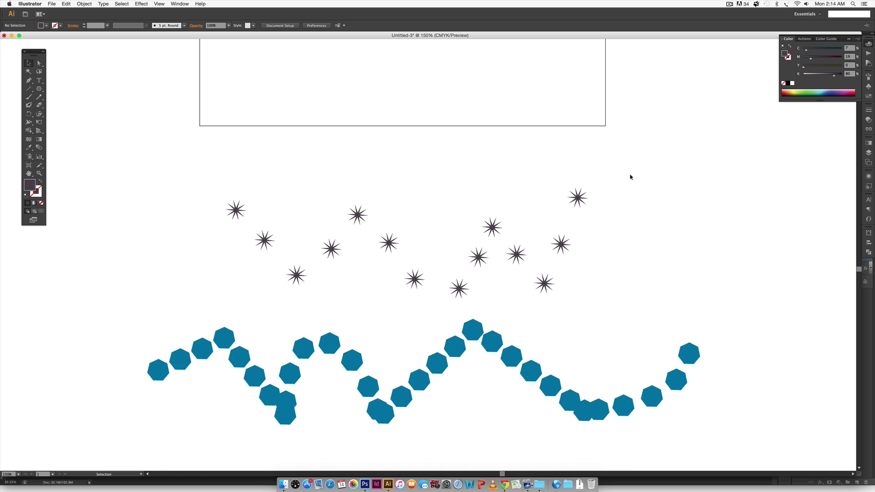
pyautogui.moveTo(617, 185); pyautogui.dragTo(183, 275)
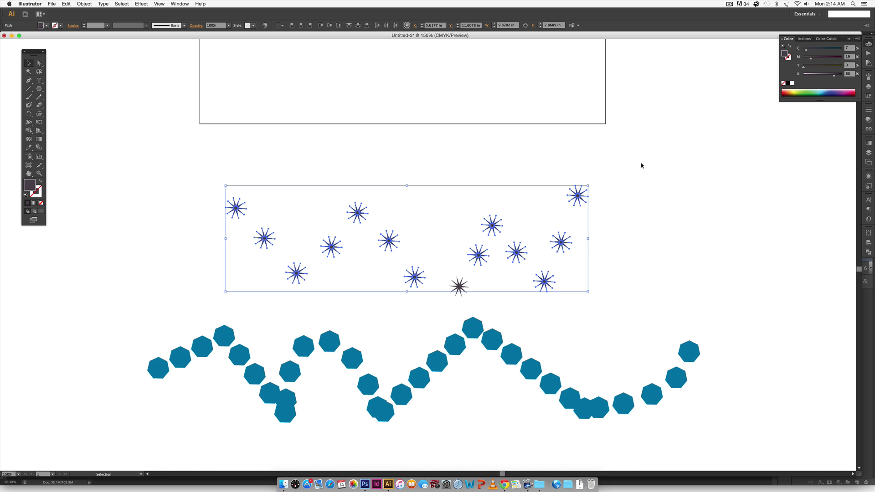
pyautogui.moveTo(646, 178); pyautogui.dragTo(171, 298)
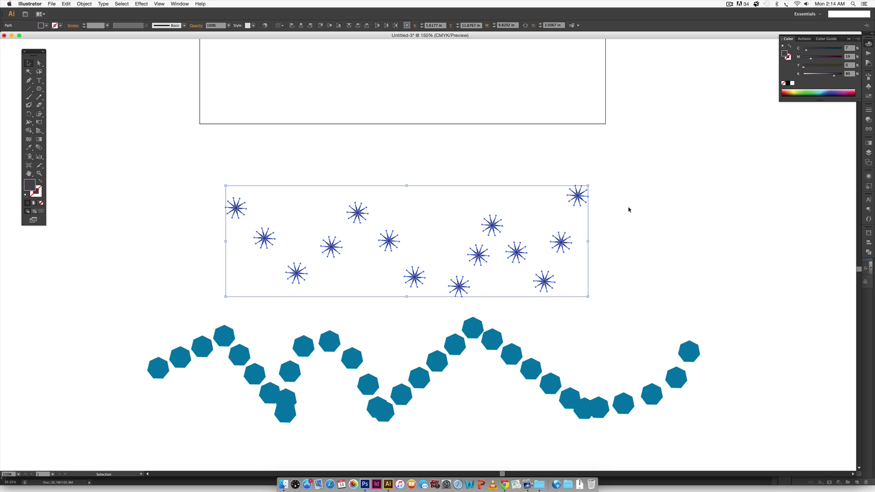
pyautogui.press('a')
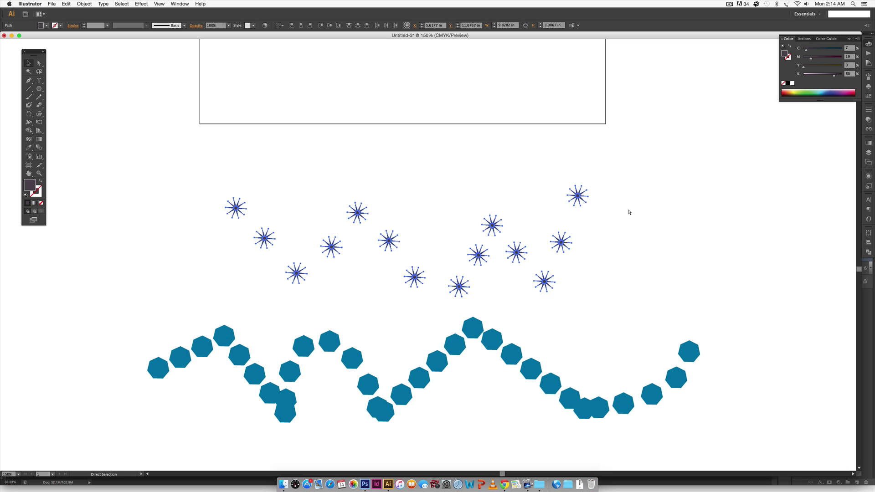
# - Draw a seven-point star at the artboard's top left and fill it light green
pyautogui.press('v')
pyautogui.click(629, 212)
pyautogui.moveTo(515, 117); pyautogui.dragTo(545, 353)
pyautogui.moveTo(39, 88); pyautogui.dragTo(80, 121)
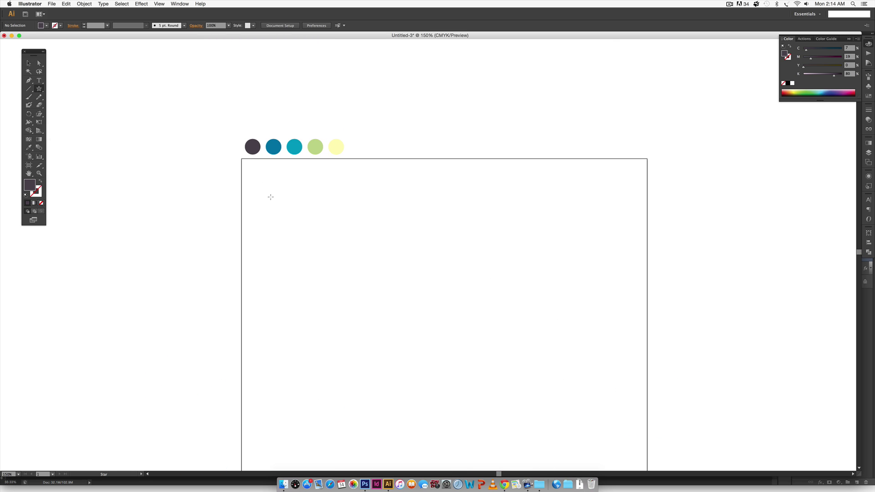
pyautogui.moveTo(267, 196); pyautogui.dragTo(266, 196)
pyautogui.press('Down')
pyautogui.press('Down')
pyautogui.press('Down')
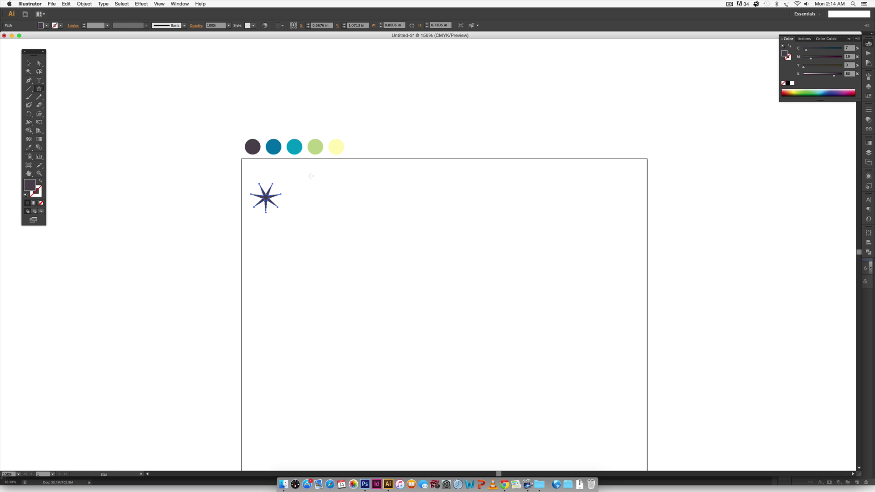
pyautogui.press('i')
pyautogui.click(294, 146)
pyautogui.click(314, 146)
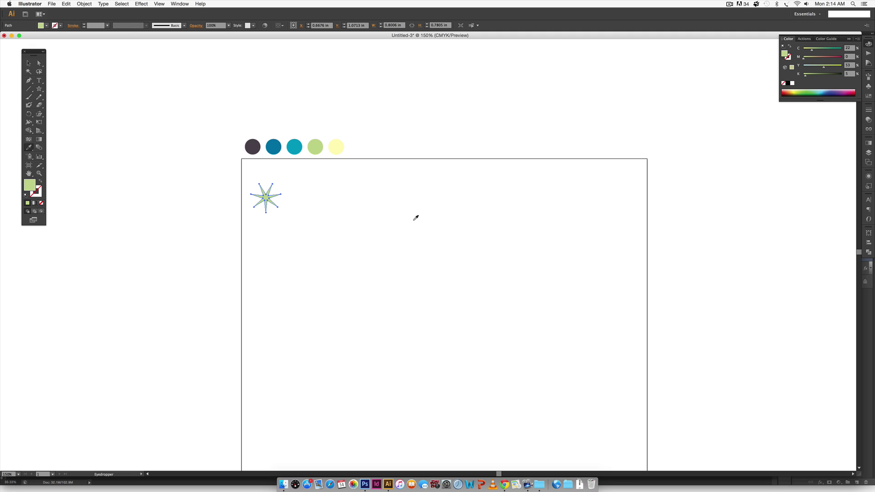
pyautogui.press('v')
pyautogui.click(200, 193)
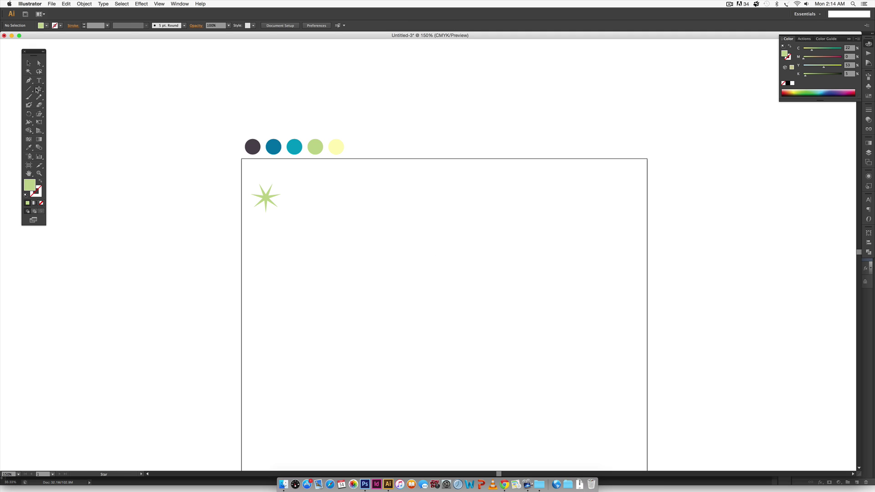
# - Draw a small circle at the artboard's top right and fill it teal
pyautogui.click(39, 89)
pyautogui.click(70, 106)
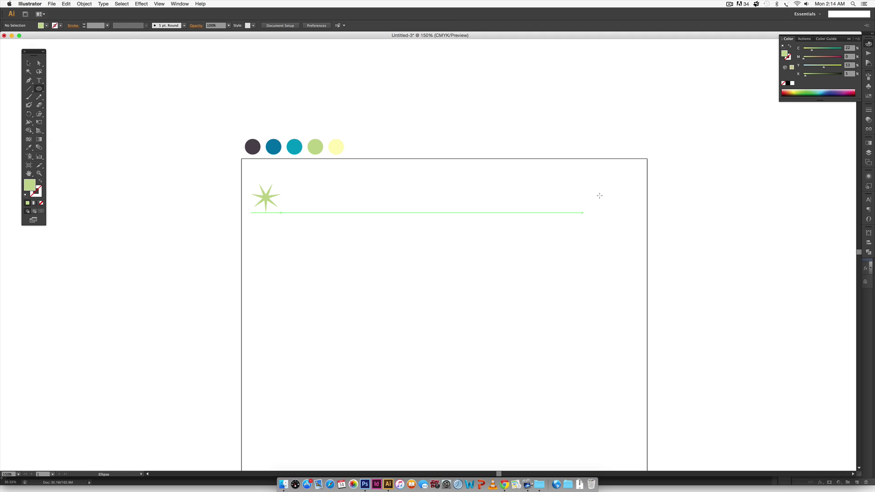
pyautogui.moveTo(621, 184); pyautogui.dragTo(637, 200)
pyautogui.press('i')
pyautogui.click(295, 145)
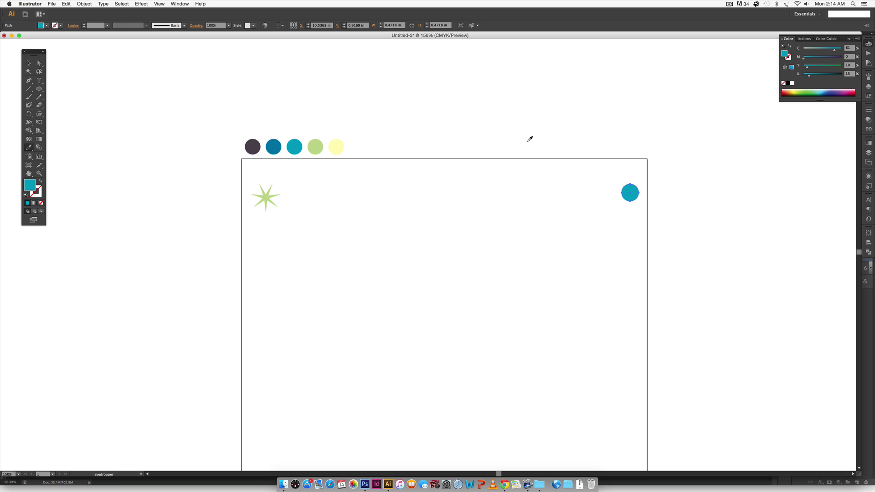
pyautogui.press('v')
pyautogui.click(157, 152)
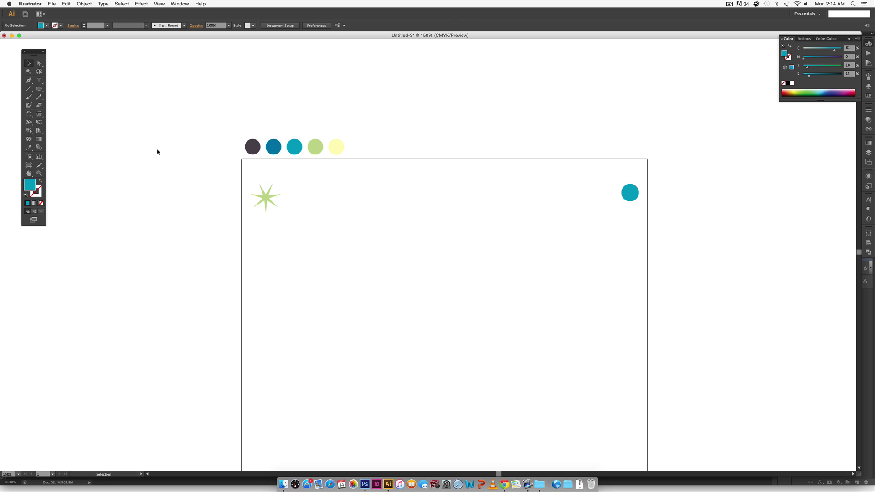
# - Blend the green star into the teal circle using 10 specified steps
pyautogui.doubleClick(39, 147)
pyautogui.click(326, 206)
pyautogui.write('10')
pyautogui.press('Return')
pyautogui.click(635, 192)
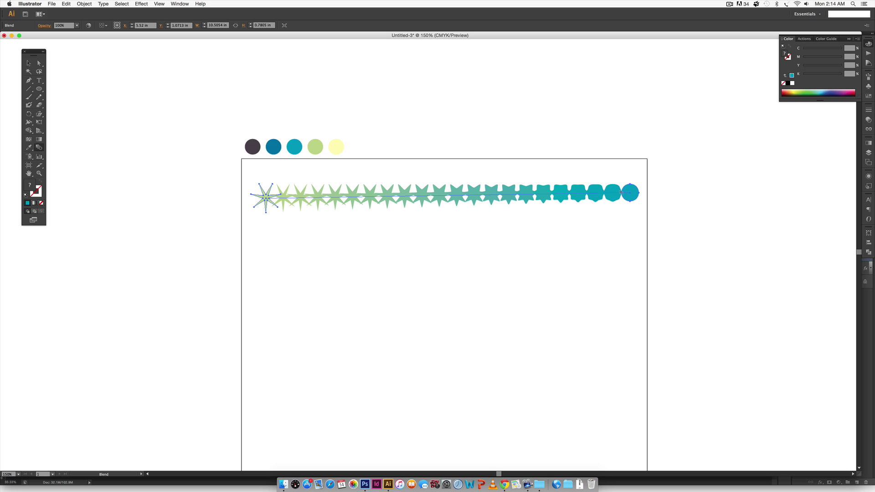
pyautogui.press('super+shift+a')
pyautogui.scroll(-2, 483, 303)
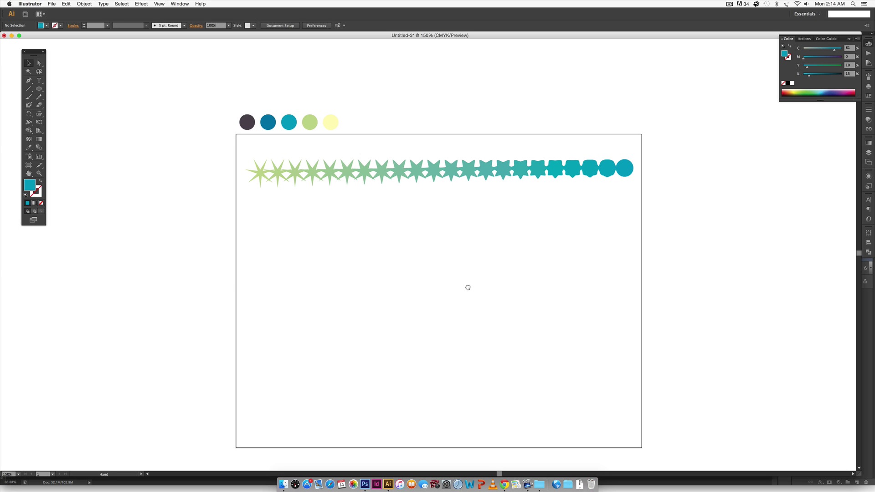
# - Draw a wavy curve with the Pen tool across the artboard, left to right
pyautogui.press('v')
pyautogui.click(29, 81)
pyautogui.click(276, 308)
pyautogui.moveTo(276, 252); pyautogui.dragTo(311, 253)
pyautogui.moveTo(356, 334); pyautogui.dragTo(399, 326)
pyautogui.moveTo(441, 242); pyautogui.dragTo(496, 247)
pyautogui.moveTo(554, 356); pyautogui.dragTo(620, 357)
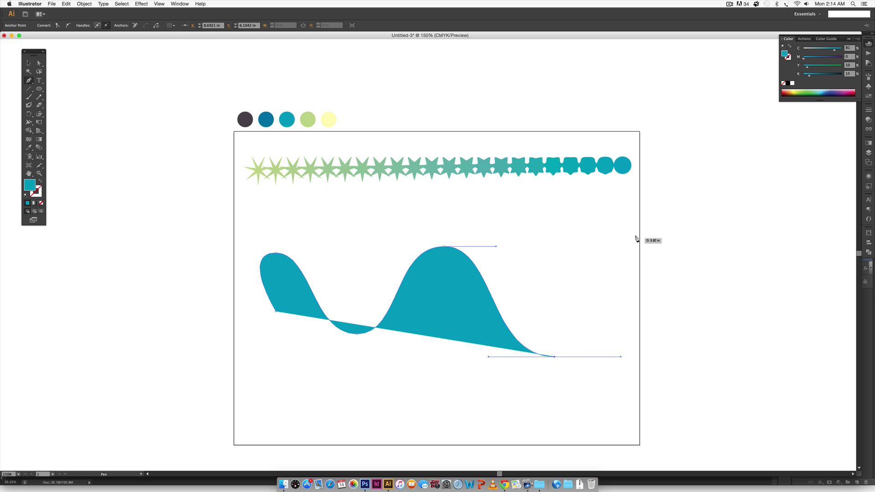
pyautogui.moveTo(637, 237); pyautogui.dragTo(703, 282)
pyautogui.press('v')
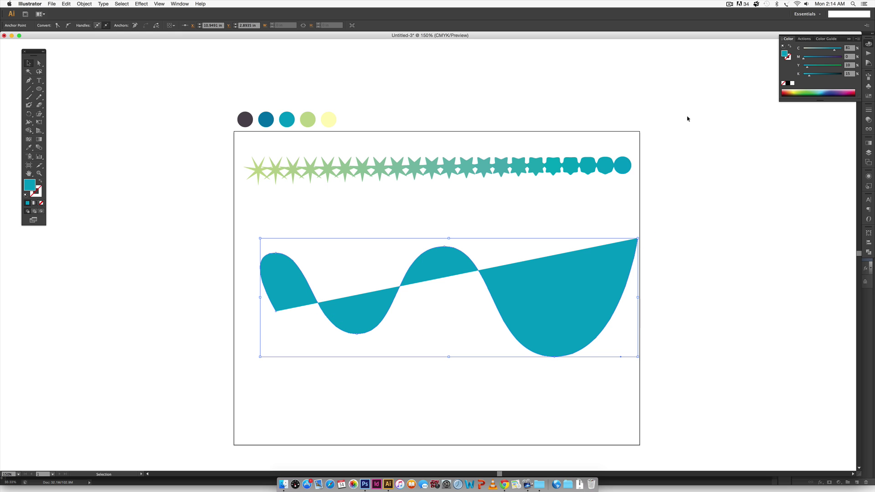
# - Replace the star blend's spine with the wave path so the blend follows it
pyautogui.moveTo(689, 115); pyautogui.dragTo(446, 355)
pyautogui.click(89, 4)
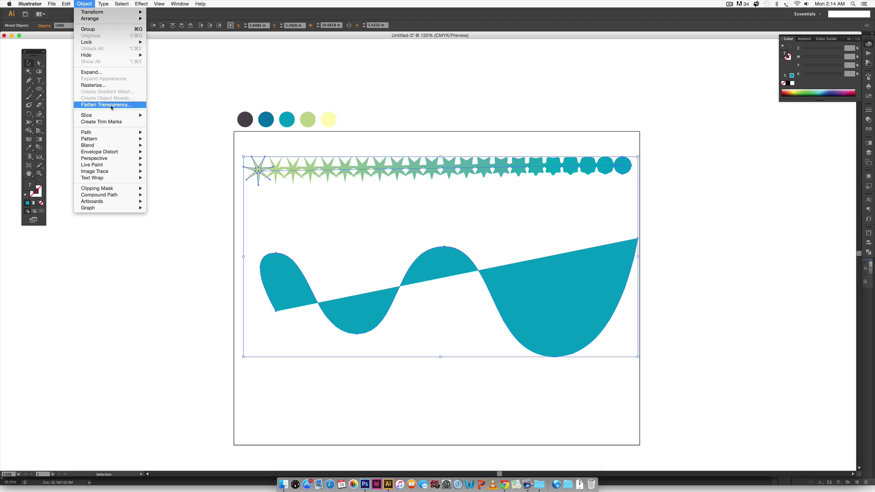
pyautogui.moveTo(122, 145)
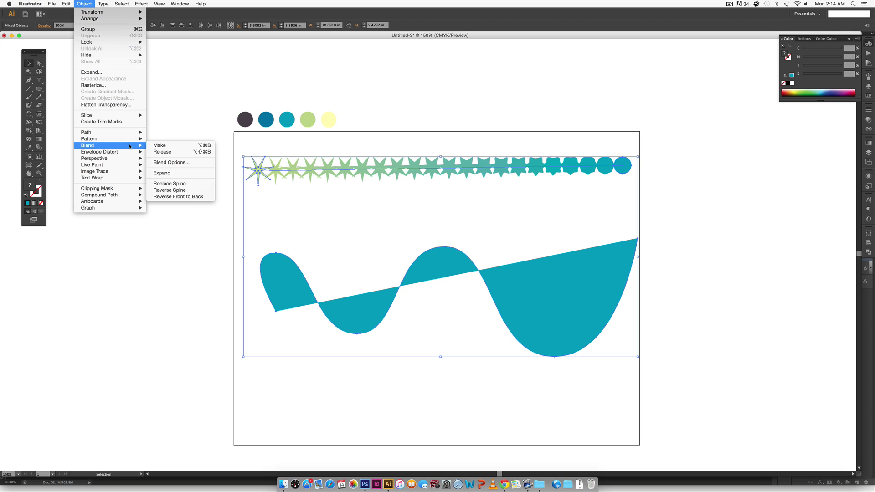
pyautogui.click(172, 184)
pyautogui.click(121, 222)
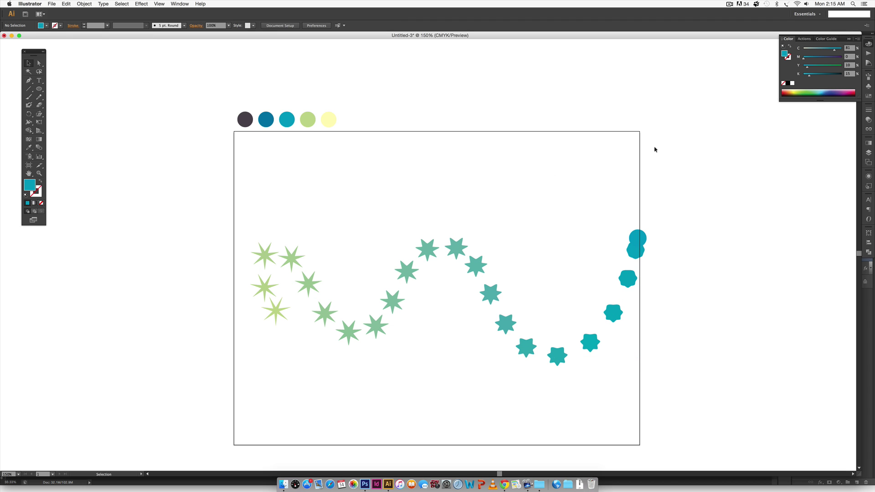